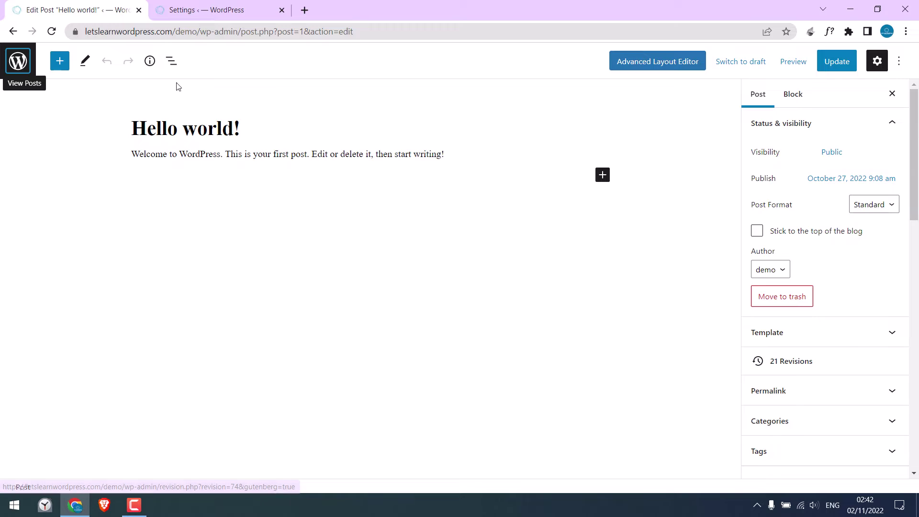
- Reload the Hello world! post editor and check its revision count in the Post sidebar
{"action": "left_click", "coordinate": [51, 32]}
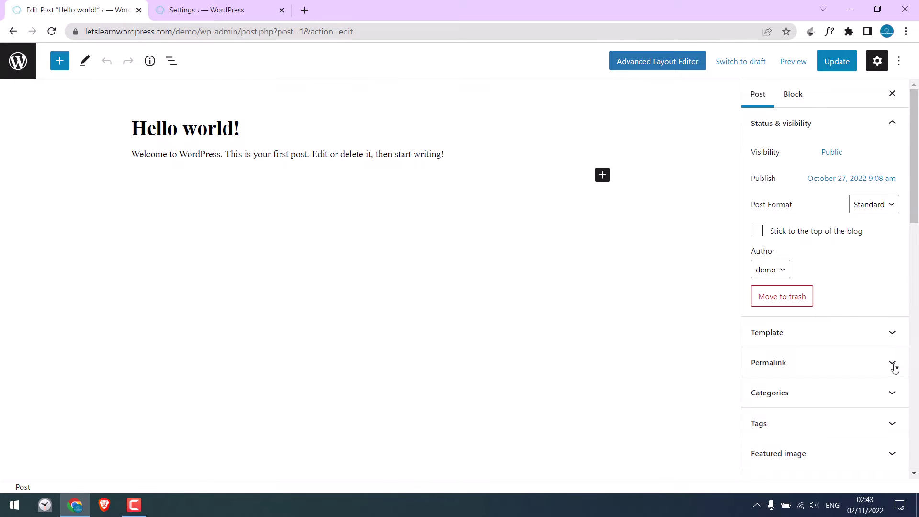
{"action": "scroll", "coordinate": [914, 206], "scroll_direction": "down", "scroll_amount": 6}
{"action": "scroll", "coordinate": [905, 220], "scroll_direction": "up", "scroll_amount": 6}
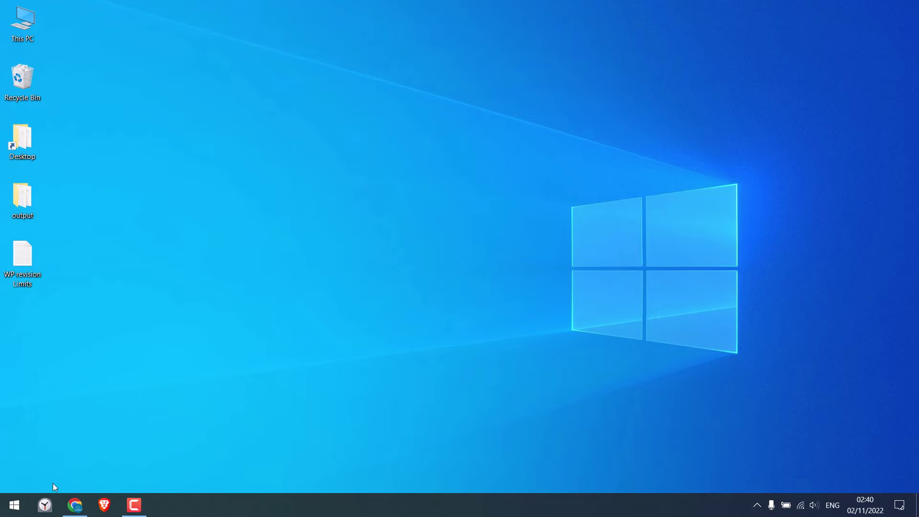
- Open Hello world! from the Posts list, with 21 revisions, and open the posts list in a new tab
{"action": "left_click", "coordinate": [75, 505]}
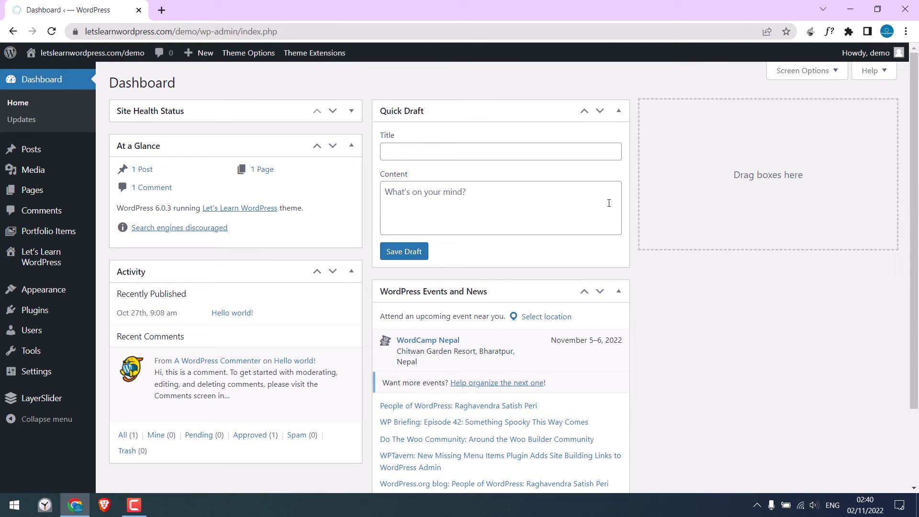
{"action": "left_click", "coordinate": [44, 155]}
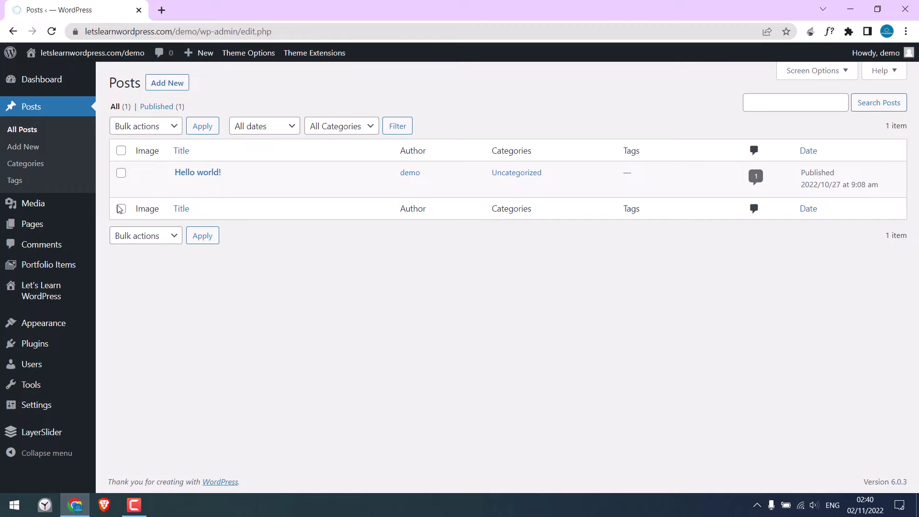
{"action": "left_click", "coordinate": [197, 172]}
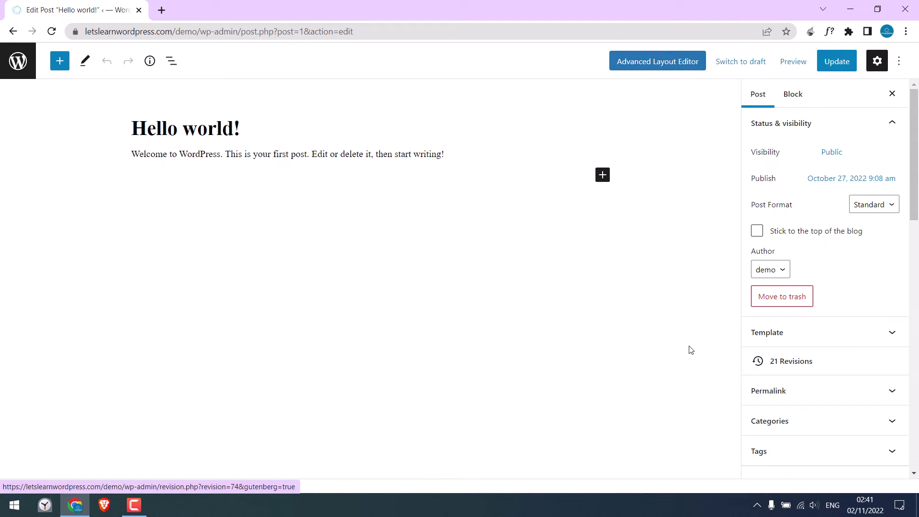
{"action": "right_click", "coordinate": [20, 69]}
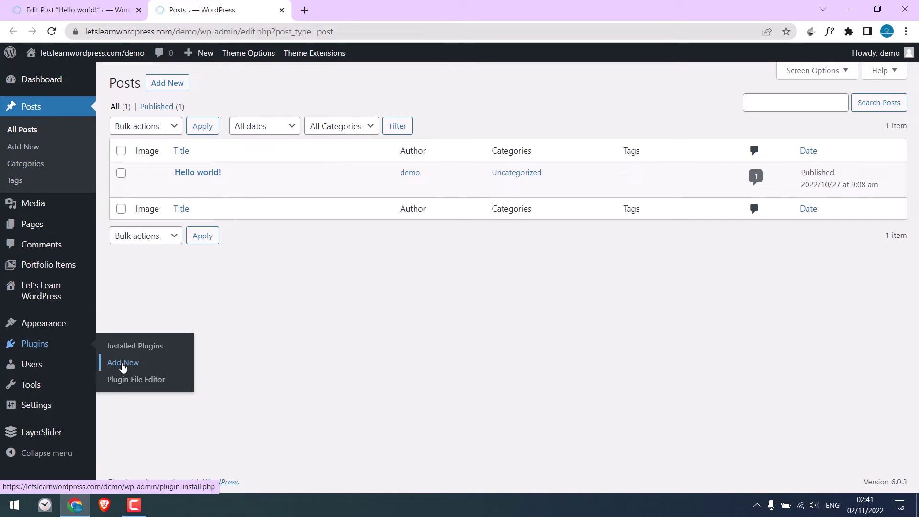
- Search plugins for 'WP optimize', then install and activate WP-Optimize
{"action": "left_click", "coordinate": [123, 364]}
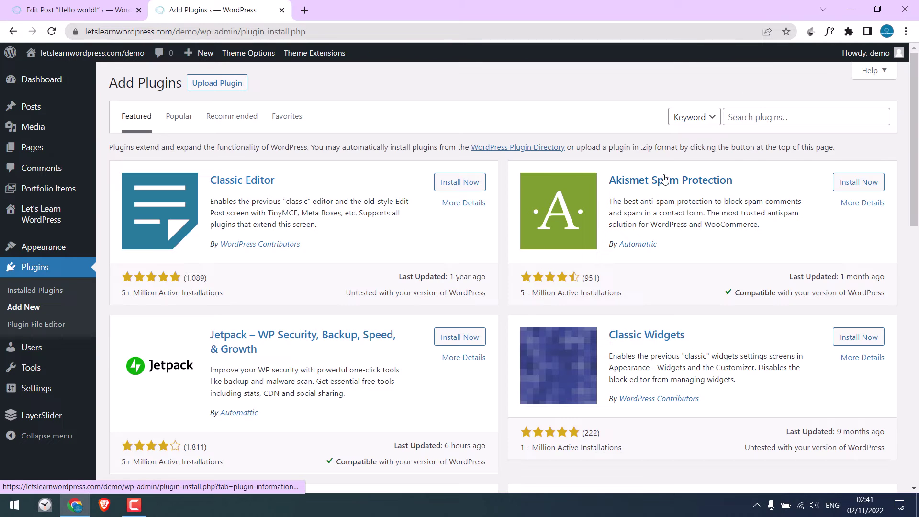
{"action": "left_click", "coordinate": [757, 116]}
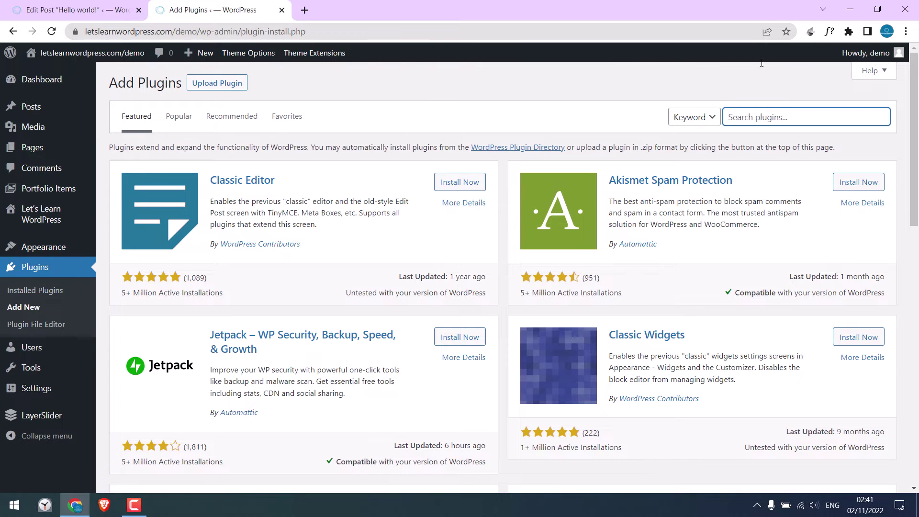
{"action": "type", "text": "WP optimize"}
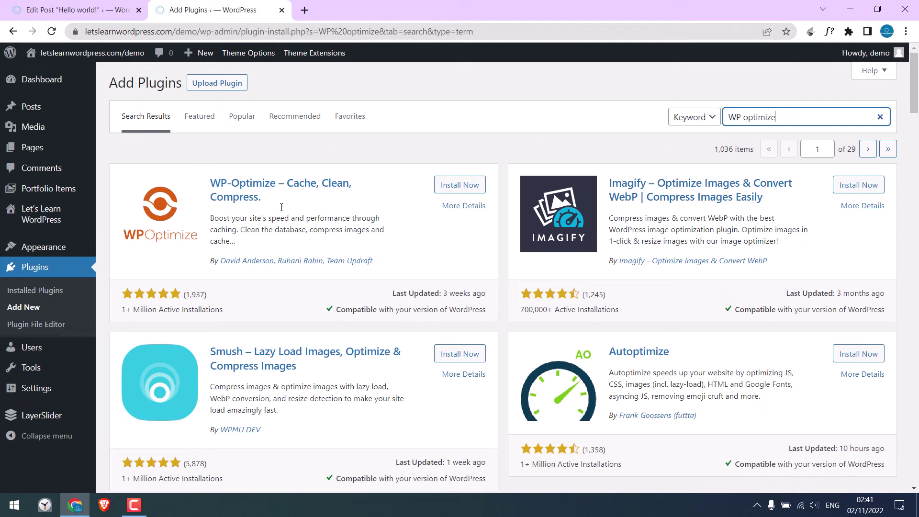
{"action": "left_click", "coordinate": [457, 185]}
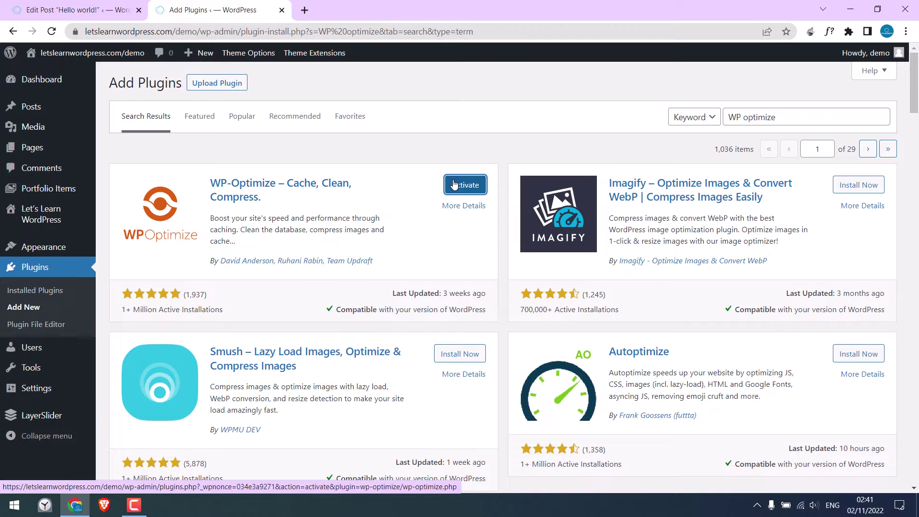
{"action": "left_click", "coordinate": [464, 186]}
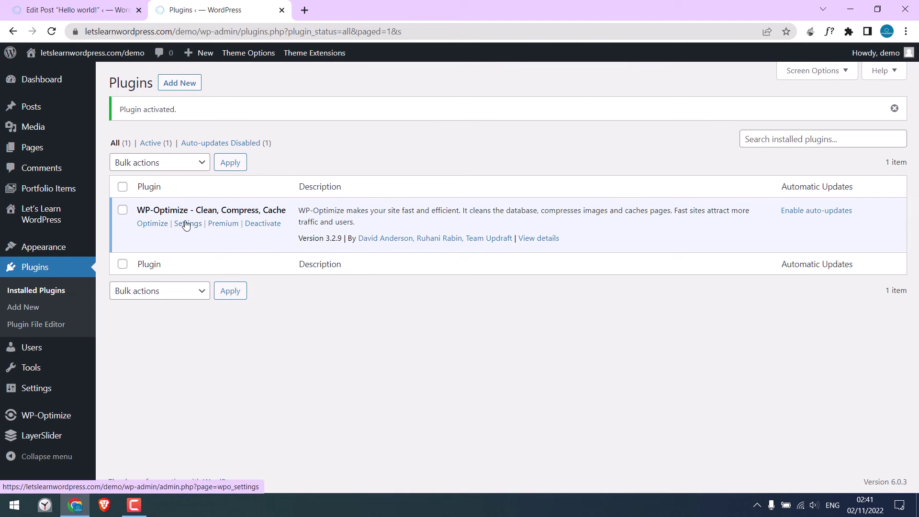
- Run all WP-Optimize database optimizations, deleting 21 post revisions and 1 auto-draft
{"action": "left_click", "coordinate": [186, 224]}
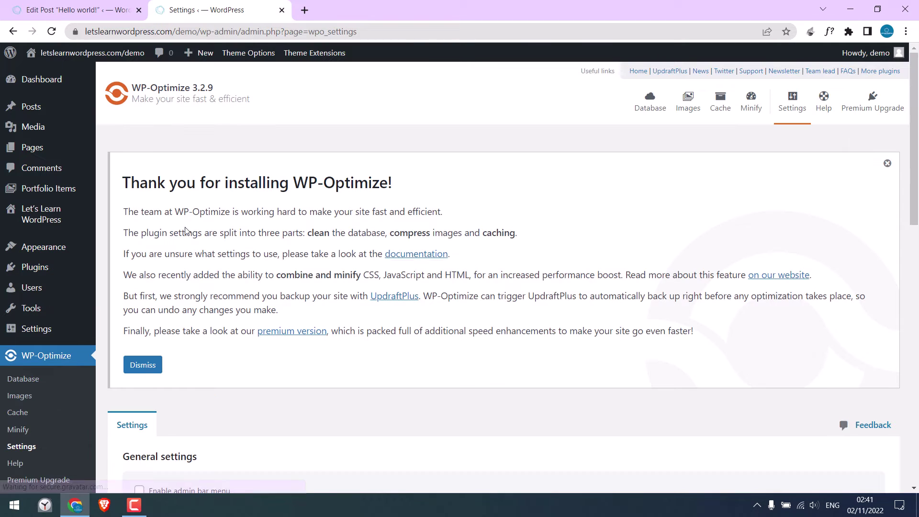
{"action": "left_click", "coordinate": [151, 369]}
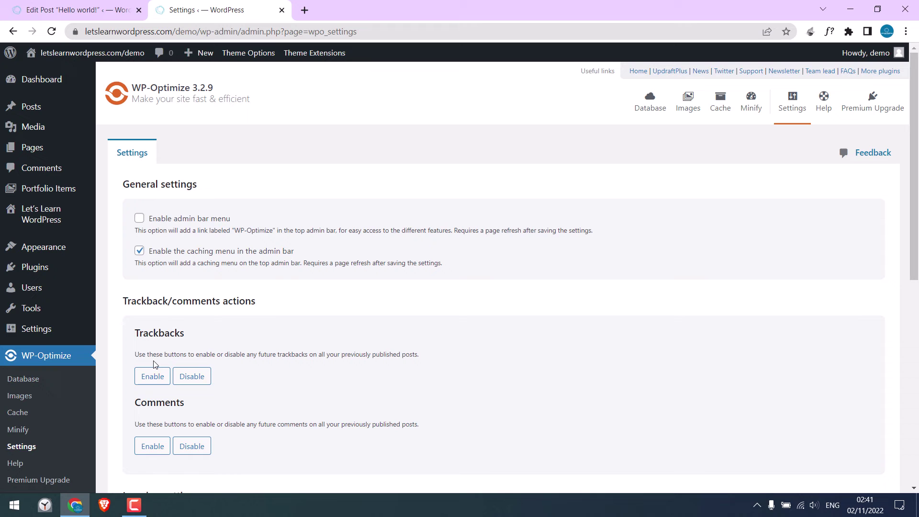
{"action": "left_click", "coordinate": [651, 110]}
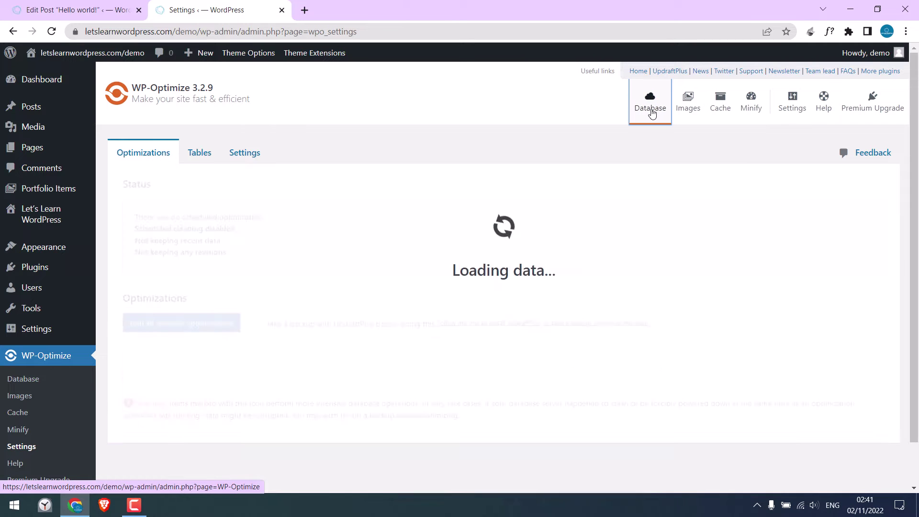
{"action": "scroll", "coordinate": [910, 142], "scroll_direction": "down", "scroll_amount": 3}
{"action": "scroll", "coordinate": [910, 142], "scroll_direction": "down", "scroll_amount": 1}
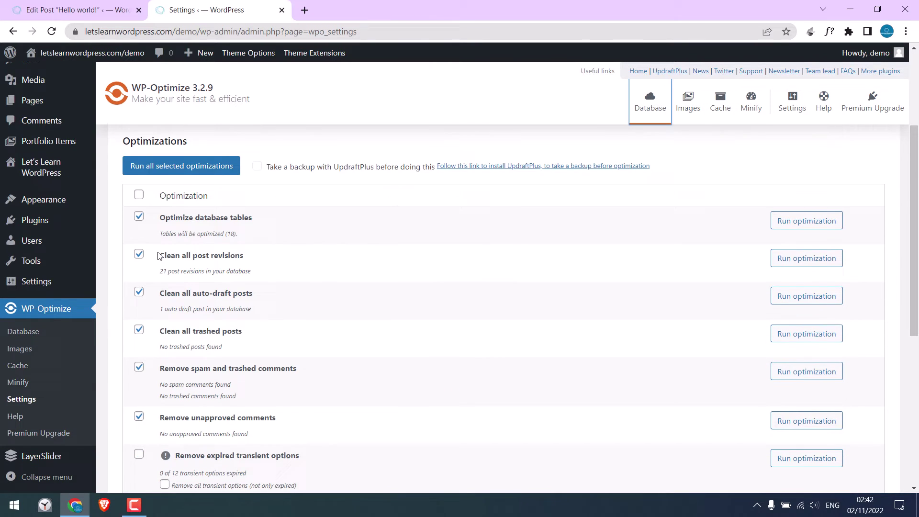
{"action": "left_click", "coordinate": [139, 196]}
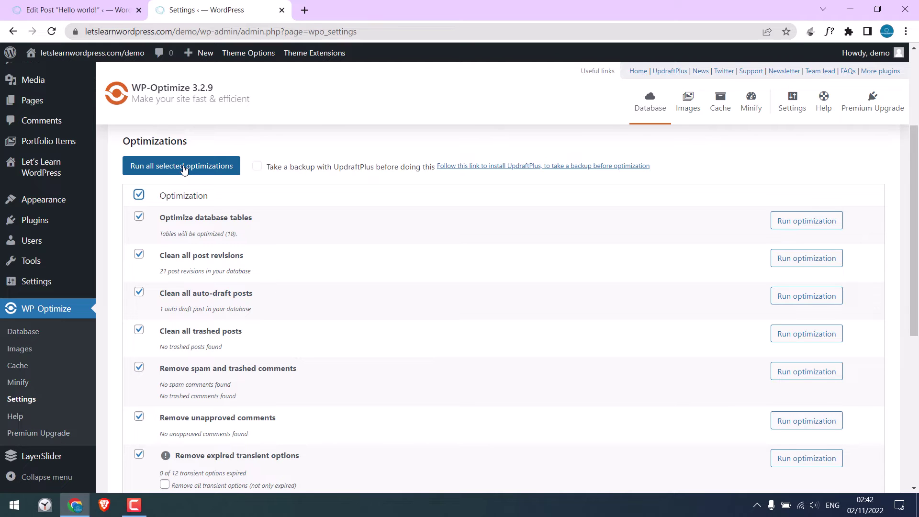
{"action": "left_click", "coordinate": [184, 169]}
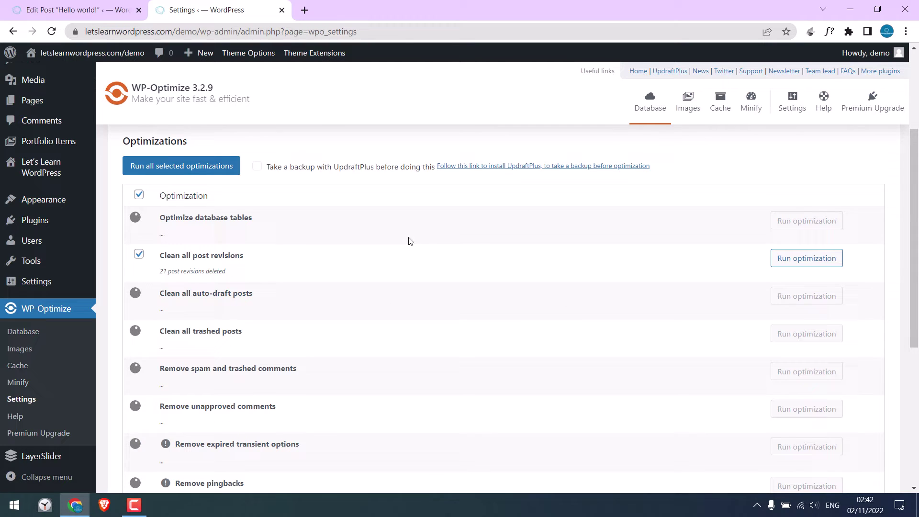
{"action": "scroll", "coordinate": [322, 273], "scroll_direction": "down", "scroll_amount": 2}
{"action": "scroll", "coordinate": [322, 272], "scroll_direction": "up", "scroll_amount": 3}
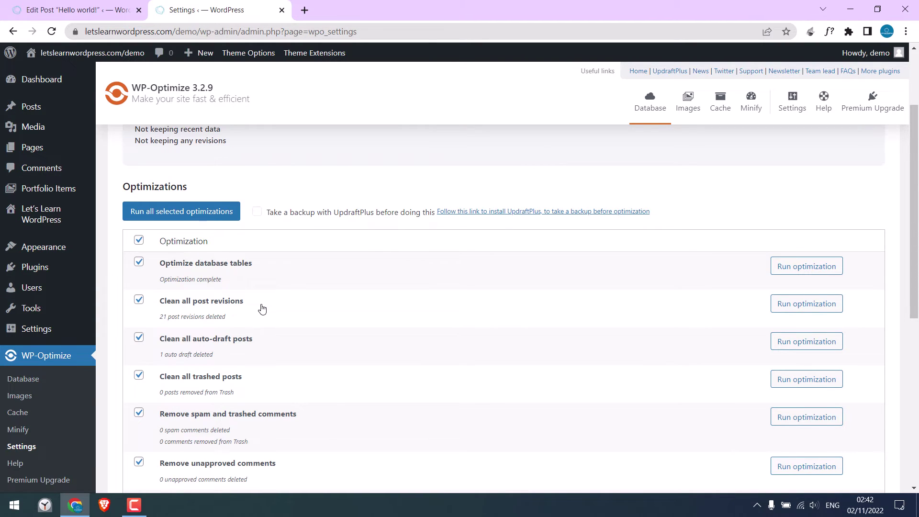
- Reload the Hello world! editor, append 'test' to the paragraph and update the post
{"action": "left_click", "coordinate": [73, 9]}
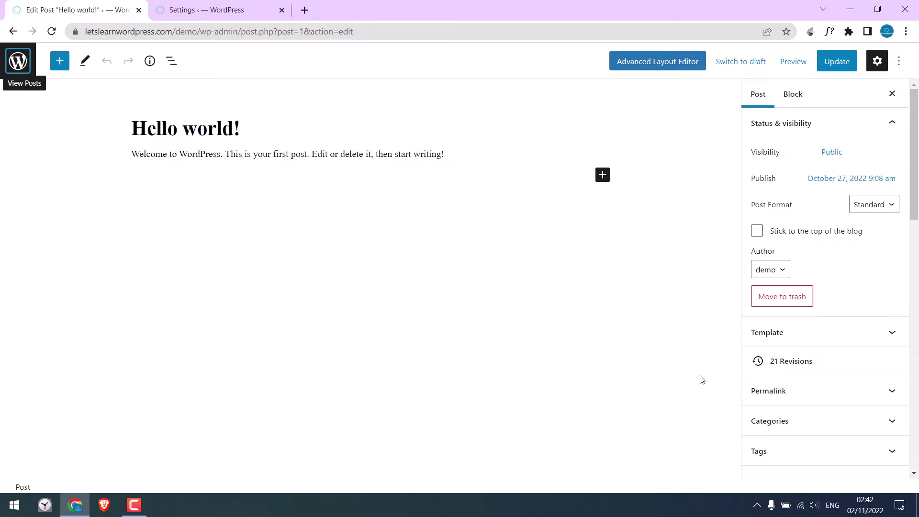
{"action": "left_click", "coordinate": [776, 370]}
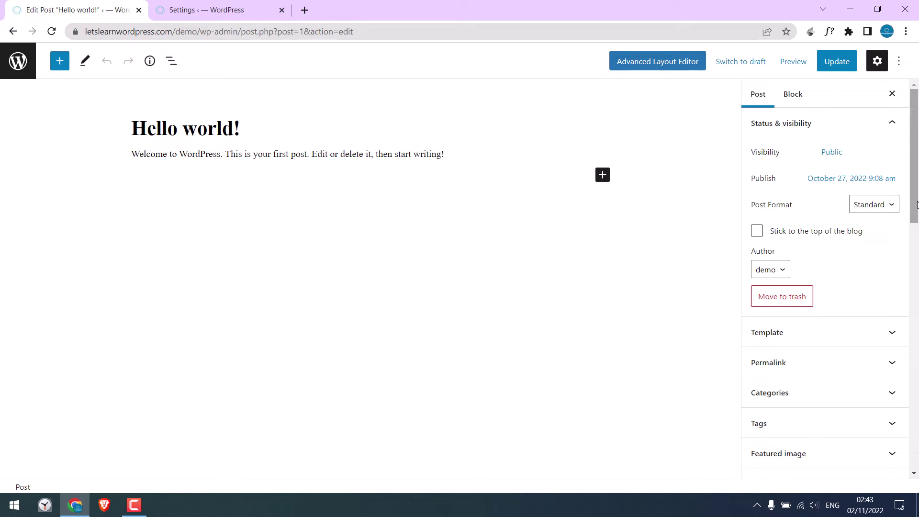
{"action": "scroll", "coordinate": [914, 201], "scroll_direction": "down", "scroll_amount": 5}
{"action": "scroll", "coordinate": [906, 189], "scroll_direction": "up", "scroll_amount": 5}
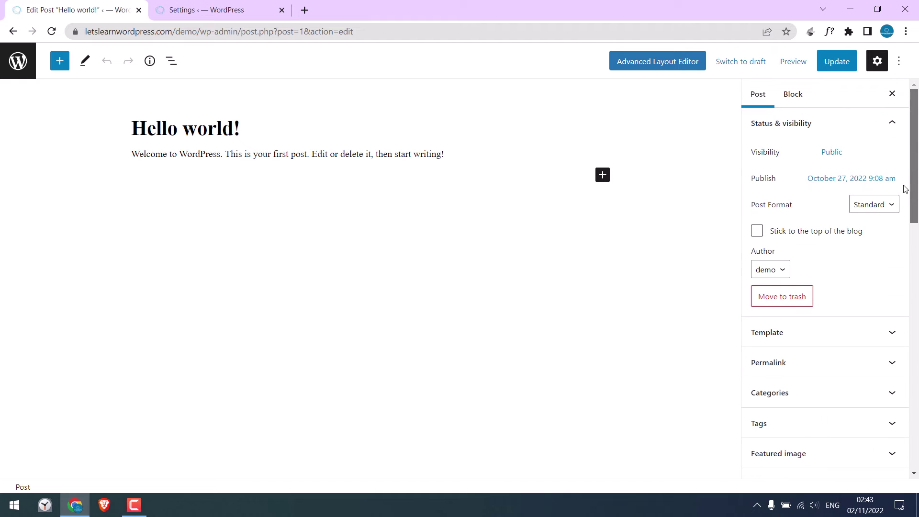
{"action": "left_click", "coordinate": [448, 154]}
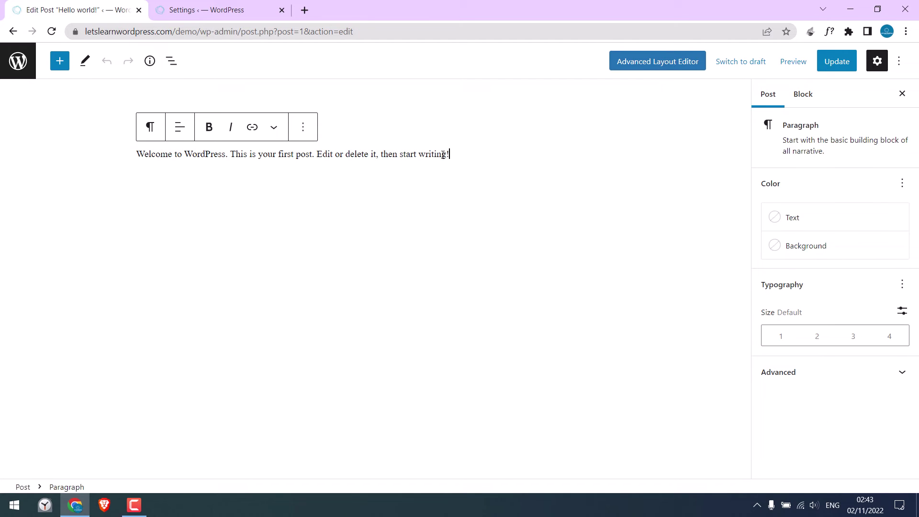
{"action": "type", "text": "test"}
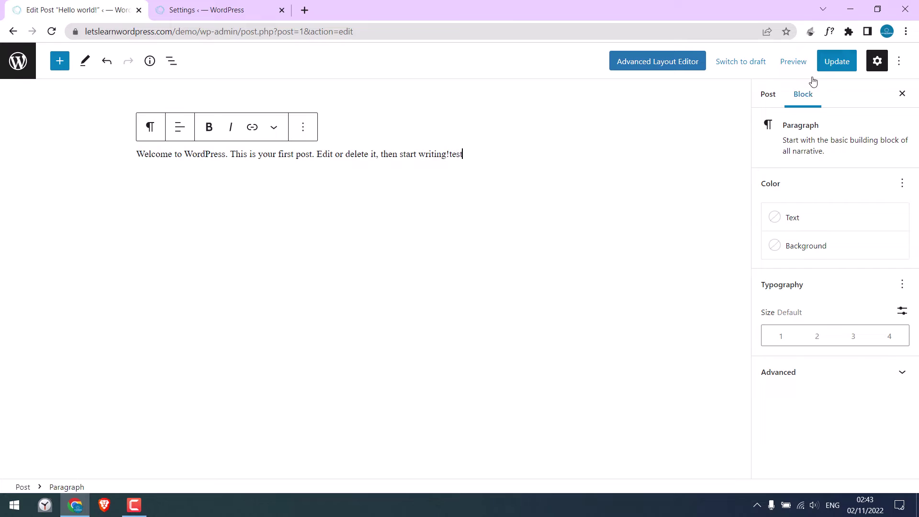
{"action": "left_click", "coordinate": [830, 64]}
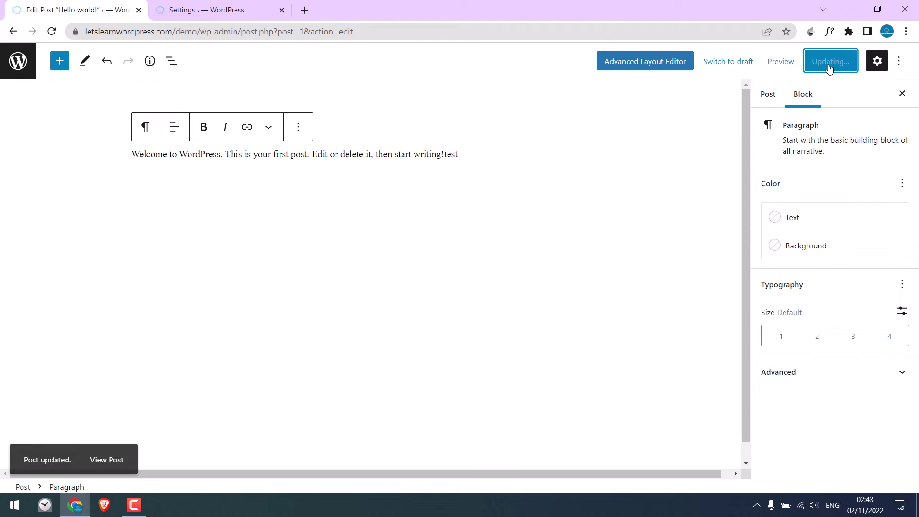
- Extend the ending to 'test1' and update again, leaving 2 revisions
{"action": "left_click", "coordinate": [768, 95]}
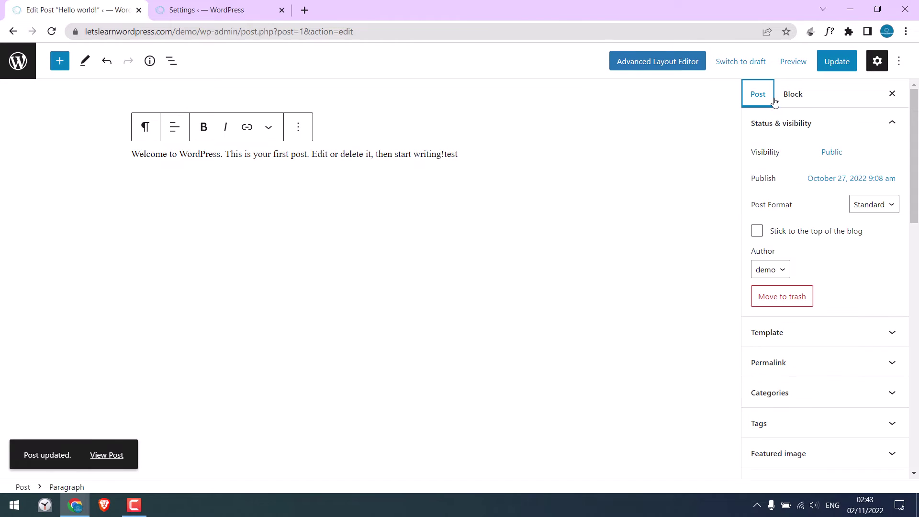
{"action": "left_click", "coordinate": [451, 154]}
{"action": "type", "text": "1"}
{"action": "left_click", "coordinate": [833, 61]}
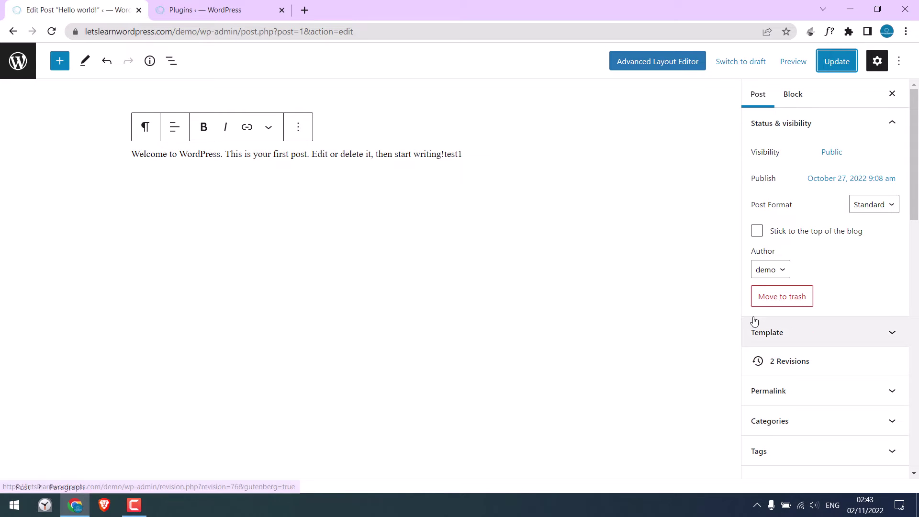
- Open the 'WP revision Limits' note and highlight wp-config.php in its first line
{"action": "left_click", "coordinate": [851, 11]}
{"action": "double_click", "coordinate": [29, 251]}
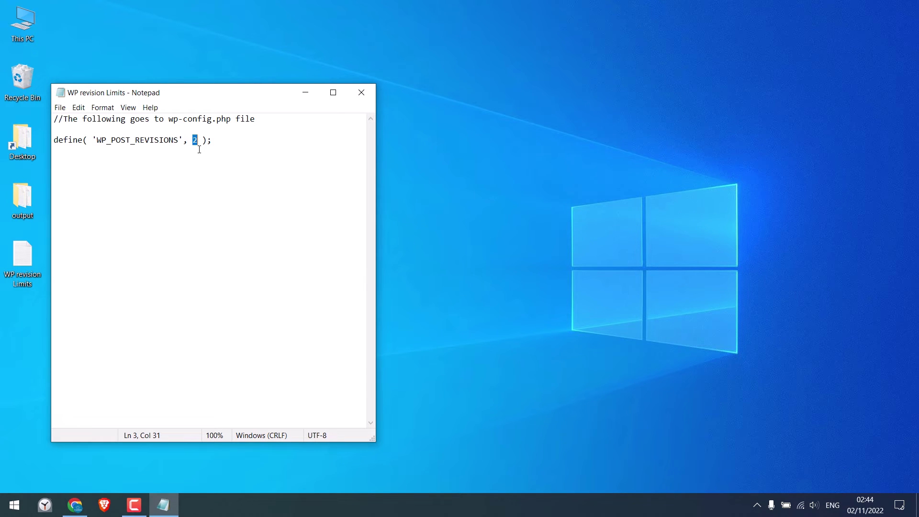
{"action": "left_click", "coordinate": [167, 120]}
{"action": "left_click_drag", "start_coordinate": [170, 120], "coordinate": [230, 123]}
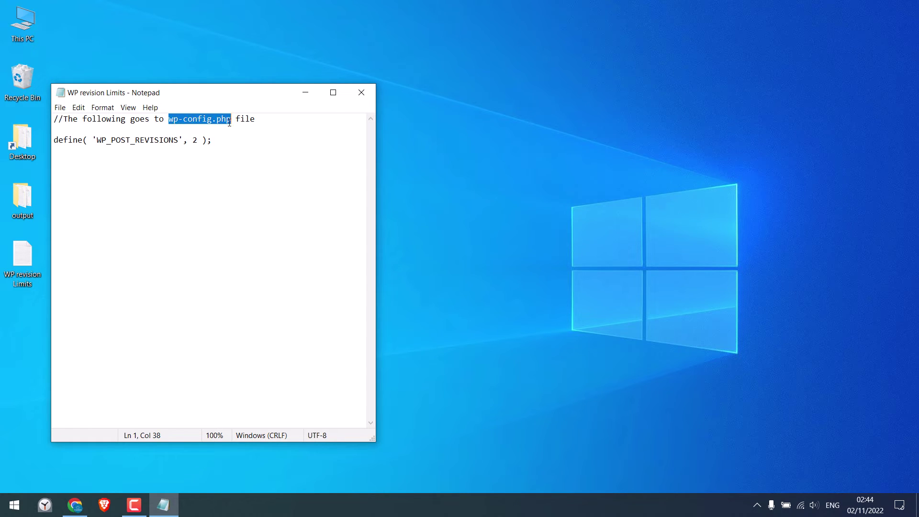
{"action": "left_click", "coordinate": [213, 153]}
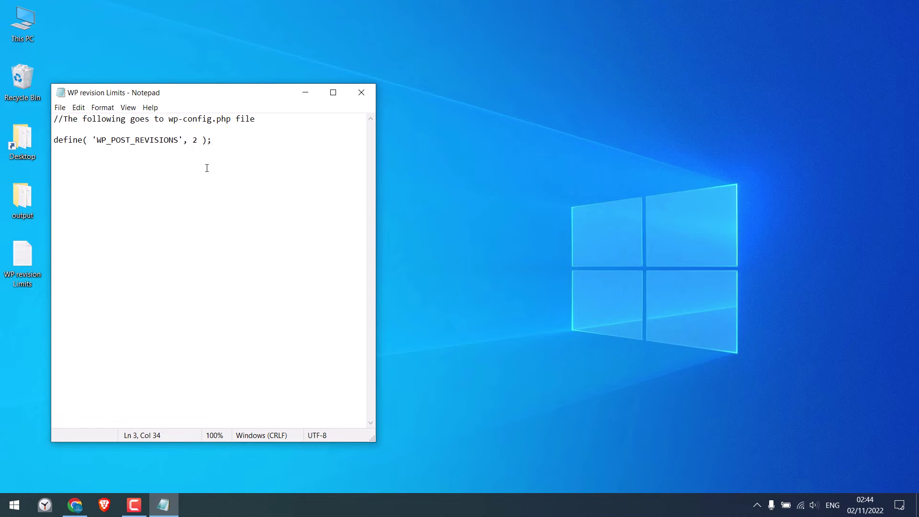
{"action": "left_click_drag", "start_coordinate": [169, 119], "coordinate": [225, 120]}
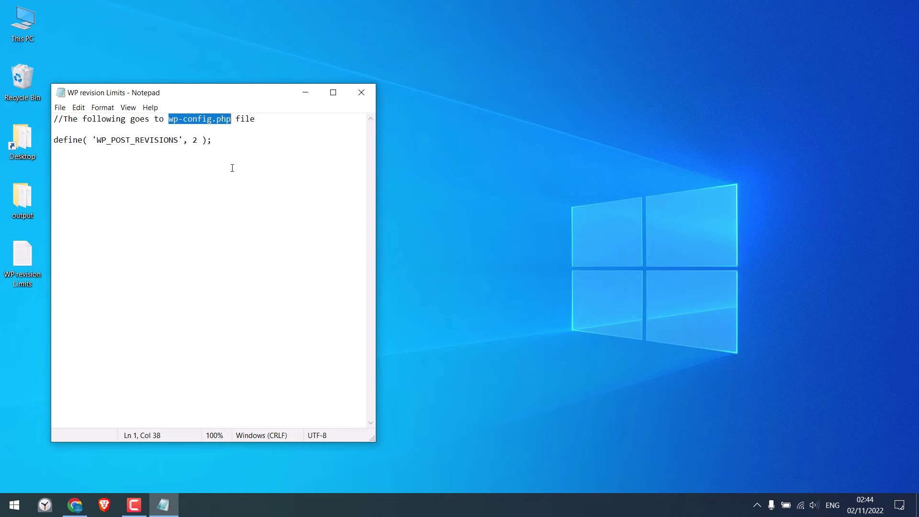
- Load cPanel in a new browser tab and open its File Manager
{"action": "left_click", "coordinate": [75, 504]}
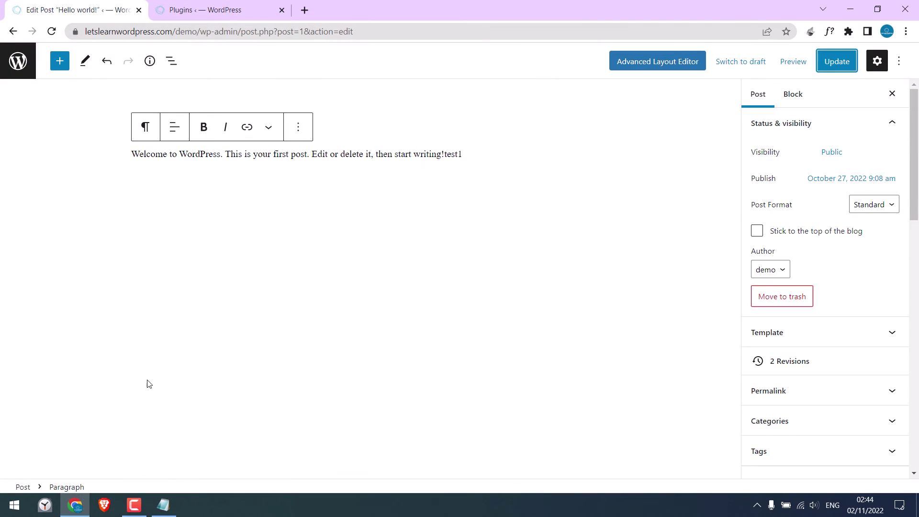
{"action": "left_click", "coordinate": [305, 11]}
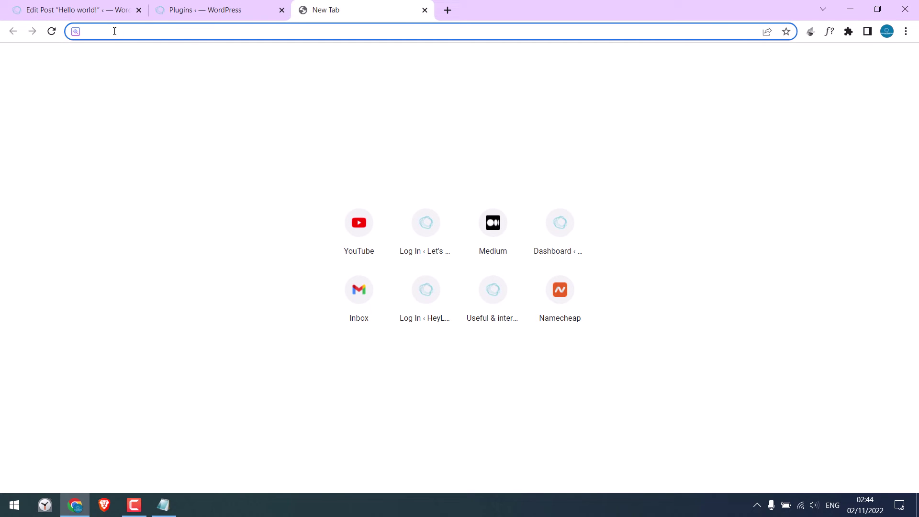
{"action": "type", "text": "https://premium30.web-hosting.com:2083/"}
{"action": "key", "text": "Return"}
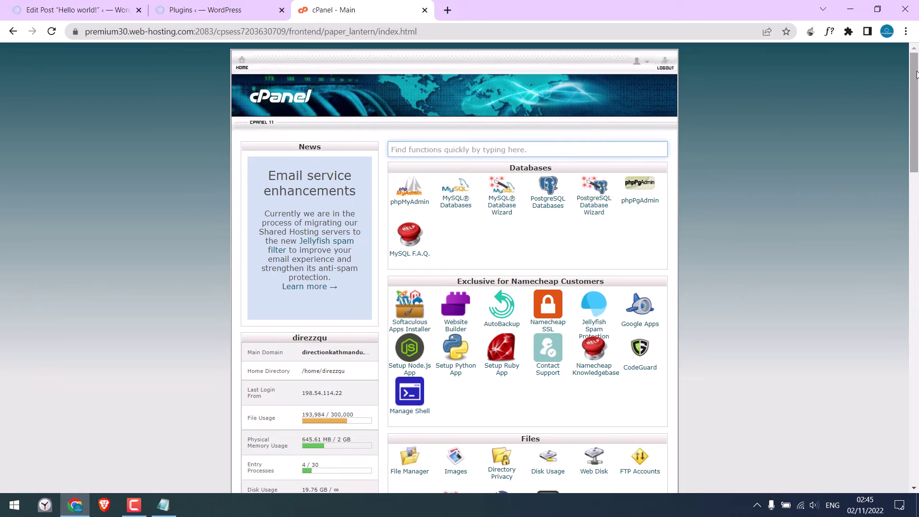
{"action": "scroll", "coordinate": [917, 74], "scroll_direction": "down", "scroll_amount": 3}
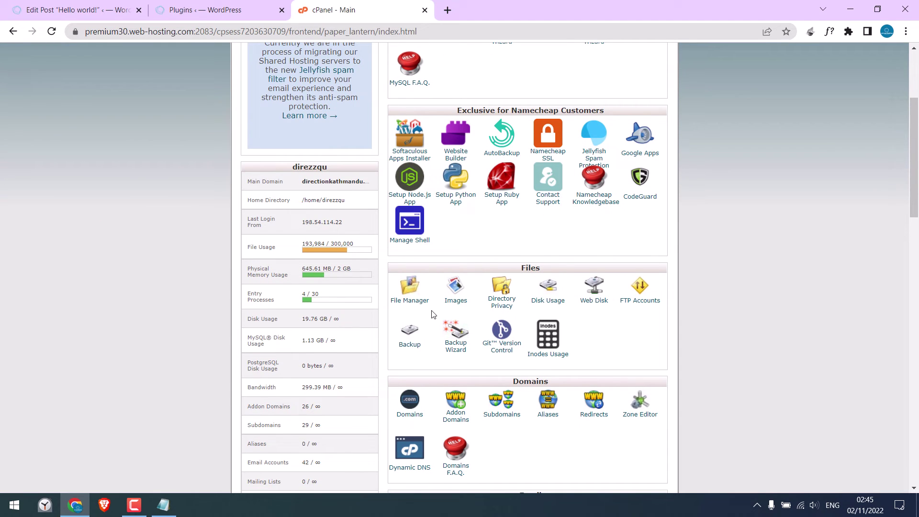
{"action": "left_click", "coordinate": [410, 296]}
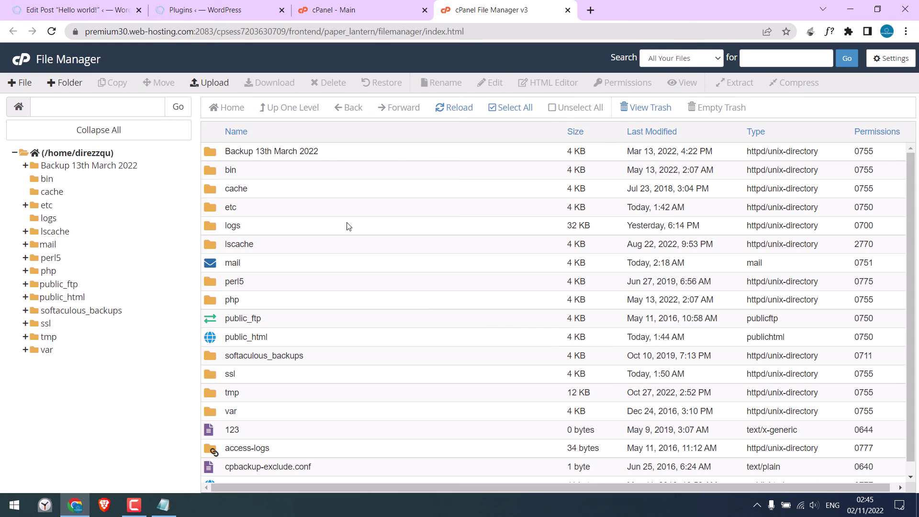
- Open public_html and the site folder, then edit wp-config.php
{"action": "double_click", "coordinate": [216, 344]}
{"action": "double_click", "coordinate": [249, 318]}
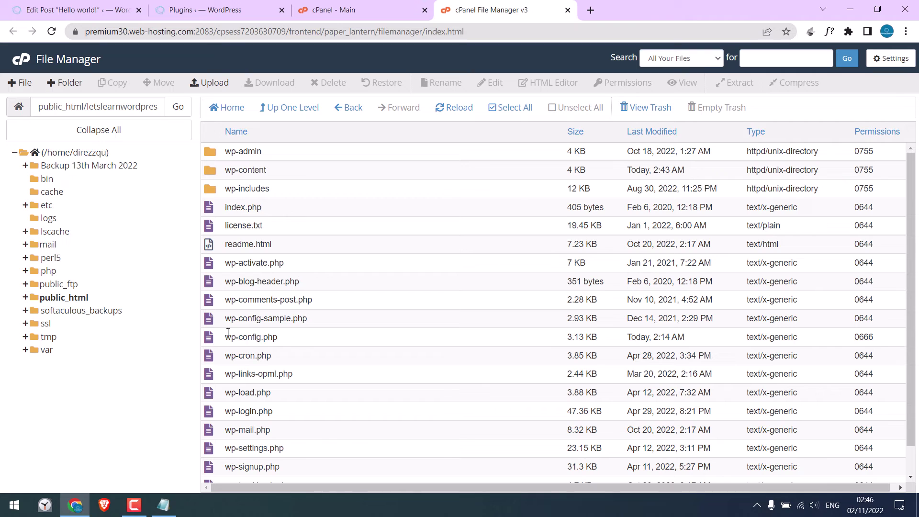
{"action": "left_click", "coordinate": [209, 337]}
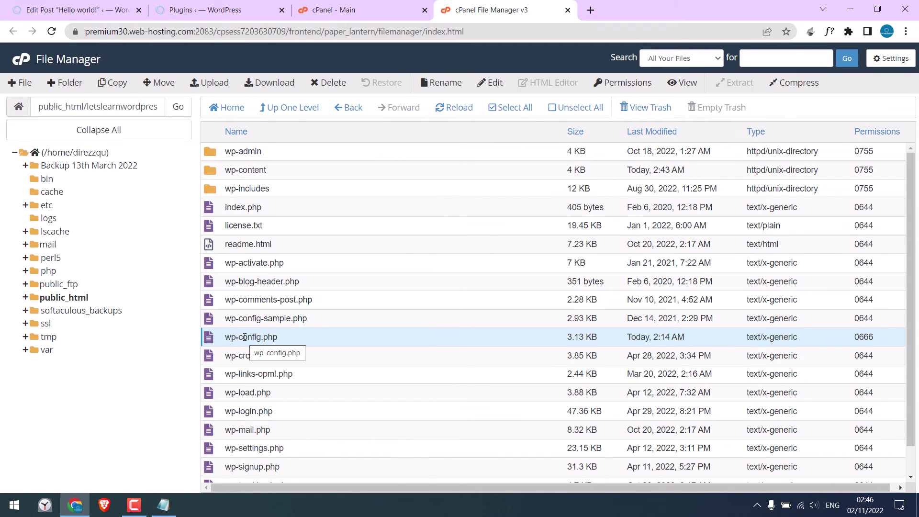
{"action": "right_click", "coordinate": [255, 336]}
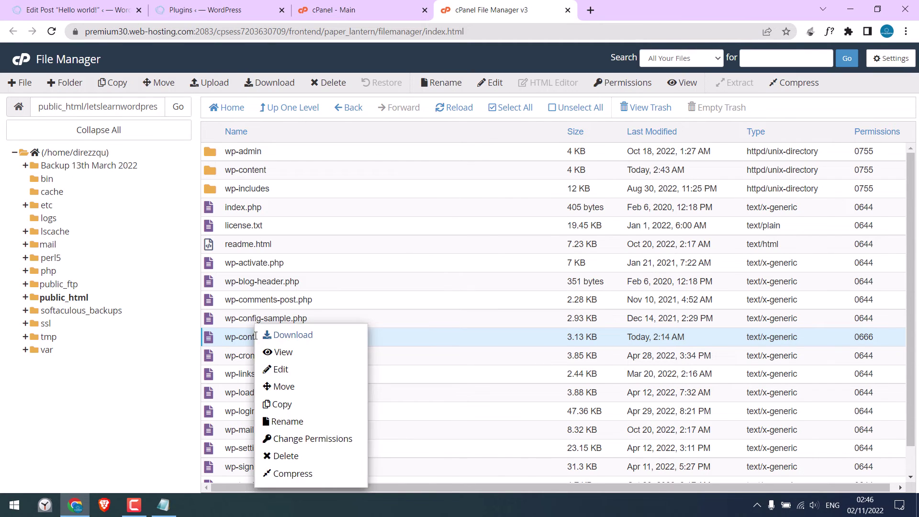
{"action": "left_click", "coordinate": [284, 370]}
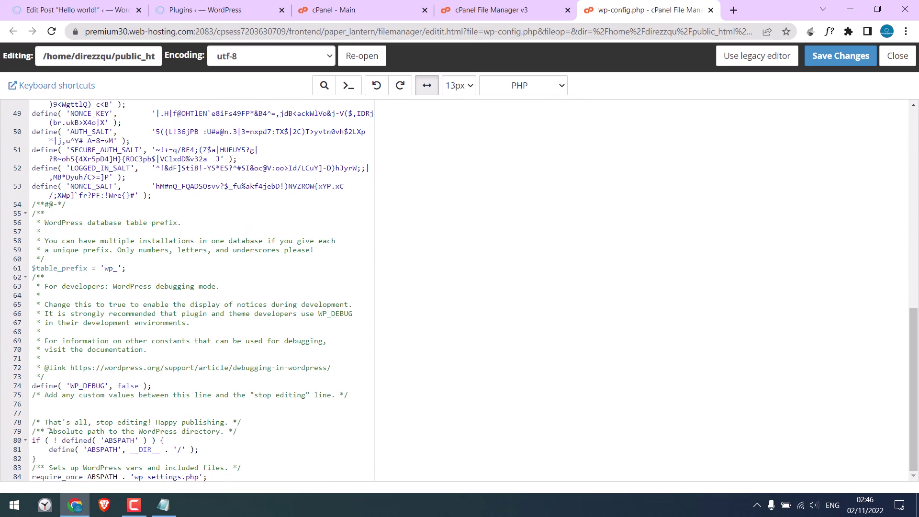
- Copy the define( 'WP_POST_REVISIONS', 2 ); line from the Notepad note
{"action": "left_click_drag", "start_coordinate": [49, 424], "coordinate": [127, 423]}
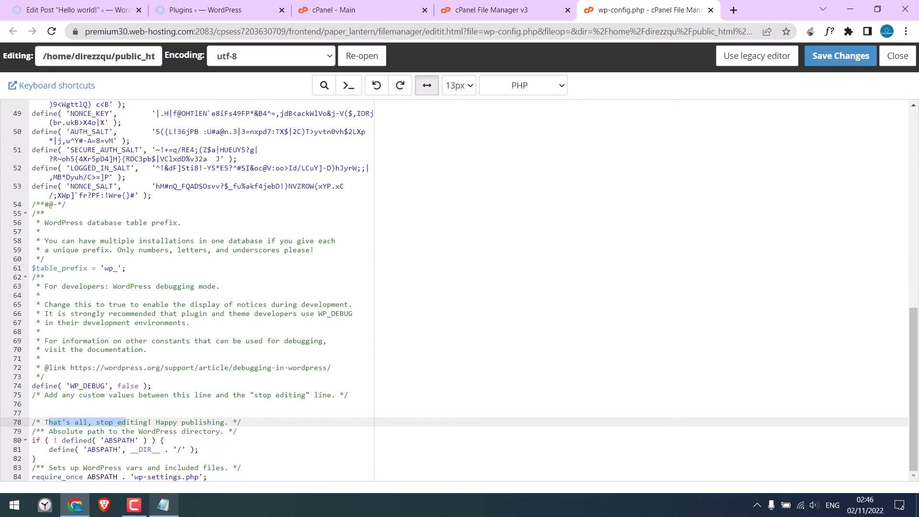
{"action": "left_click", "coordinate": [164, 504]}
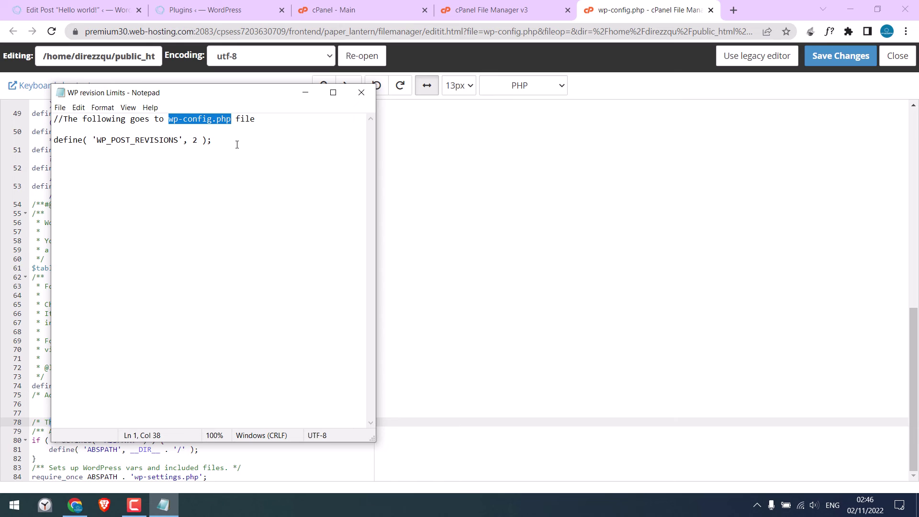
{"action": "left_click_drag", "start_coordinate": [237, 144], "coordinate": [53, 147]}
{"action": "right_click", "coordinate": [77, 140]}
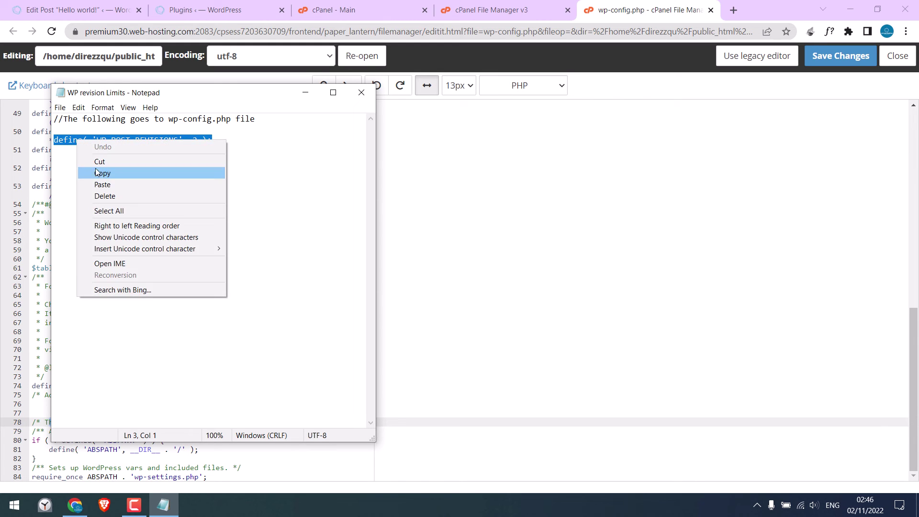
{"action": "left_click", "coordinate": [100, 173]}
- Paste the define on line 77 of wp-config.php with value 3 and save the file
{"action": "left_click", "coordinate": [643, 6]}
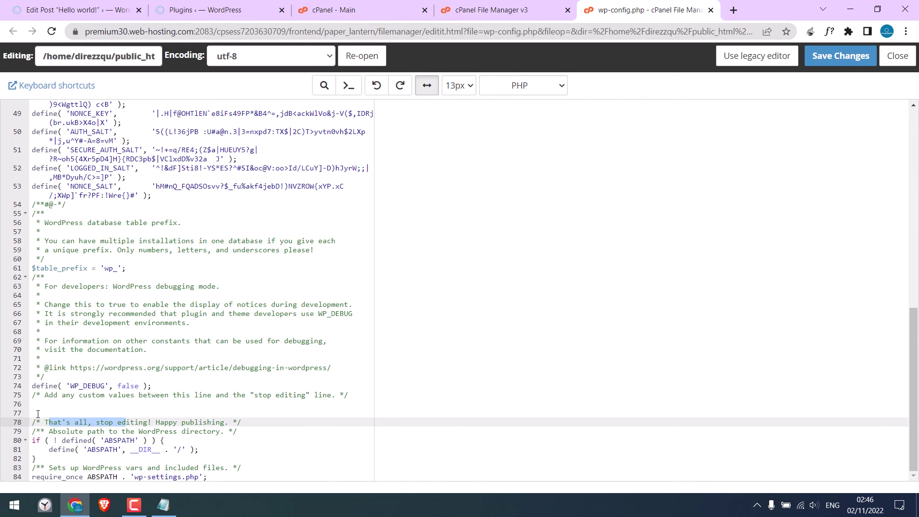
{"action": "left_click", "coordinate": [55, 410]}
{"action": "key", "text": "ctrl+v"}
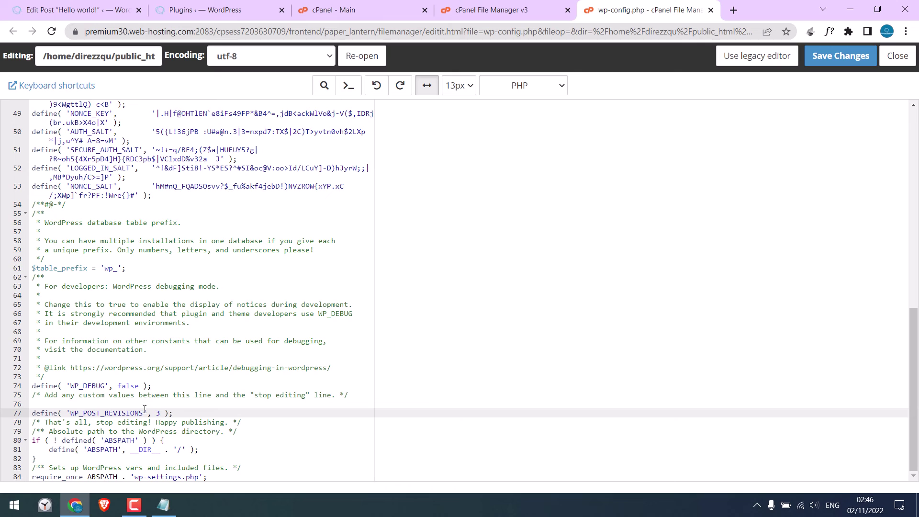
{"action": "left_click", "coordinate": [840, 57]}
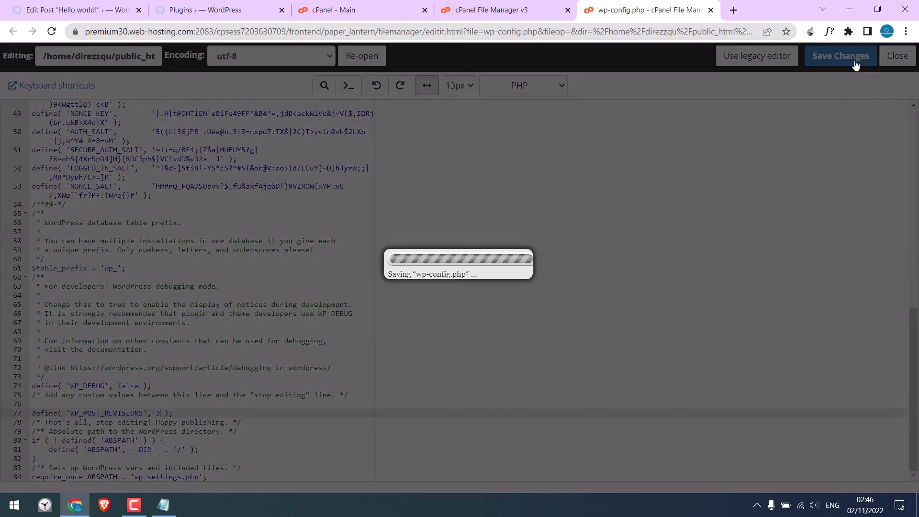
- Reload the post editor, delete 'test1' from the paragraph and update the post
{"action": "left_click", "coordinate": [115, 10]}
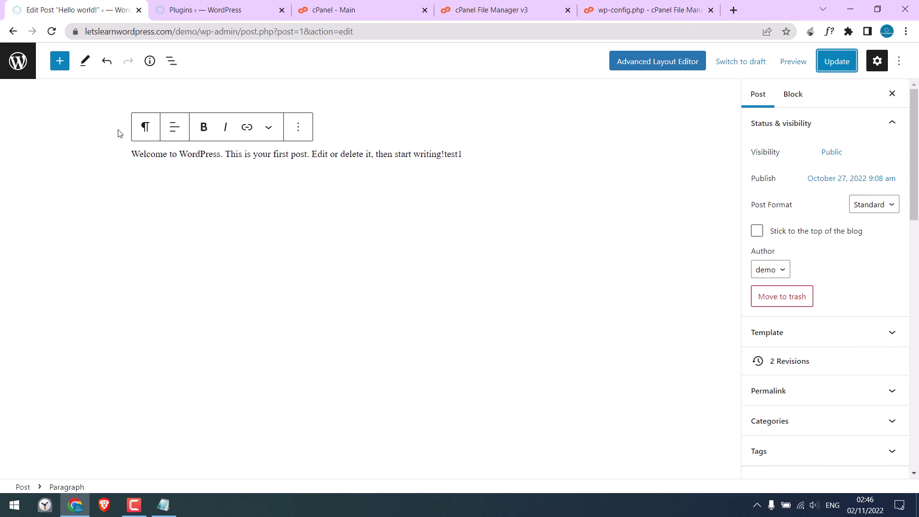
{"action": "left_click", "coordinate": [51, 31]}
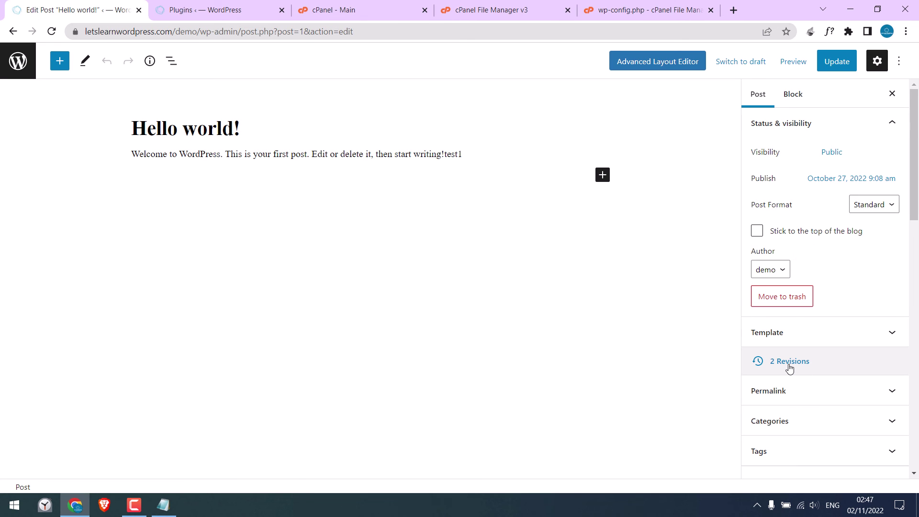
{"action": "left_click", "coordinate": [449, 152]}
{"action": "left_click_drag", "start_coordinate": [450, 154], "coordinate": [470, 154]}
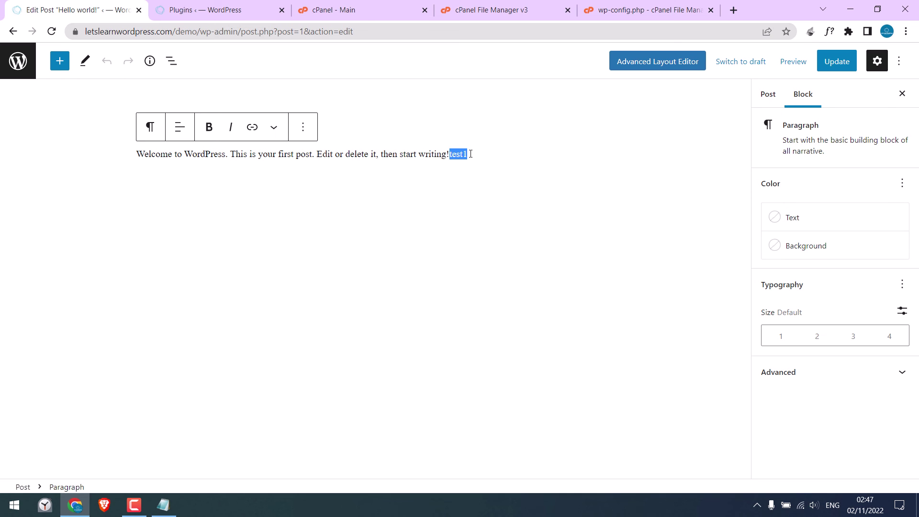
{"action": "key", "text": "BackSpace"}
{"action": "left_click", "coordinate": [835, 61]}
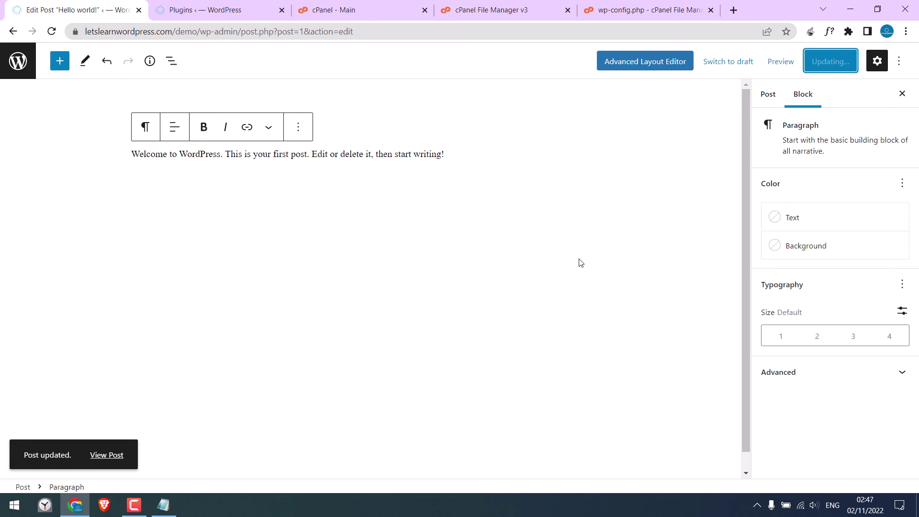
- Append '4th revision' and update, then change it to '5th revision' and save
{"action": "left_click", "coordinate": [766, 95]}
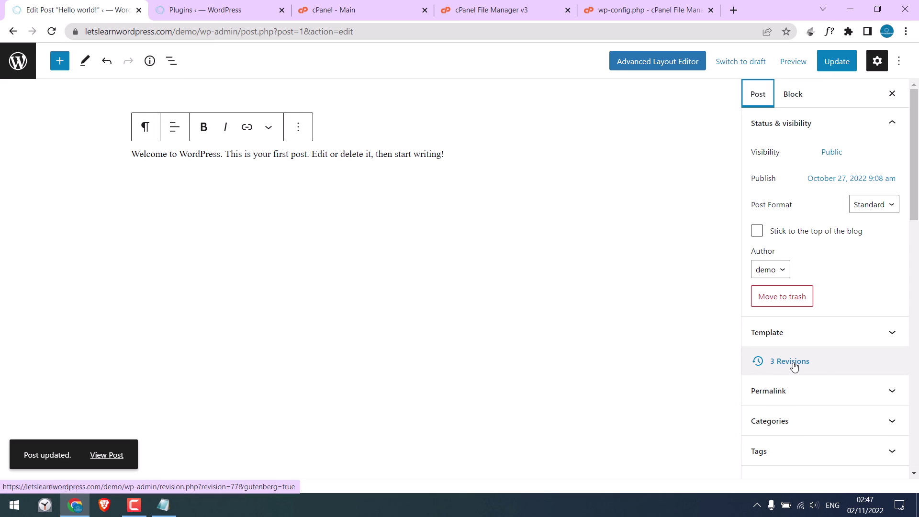
{"action": "left_click", "coordinate": [448, 156]}
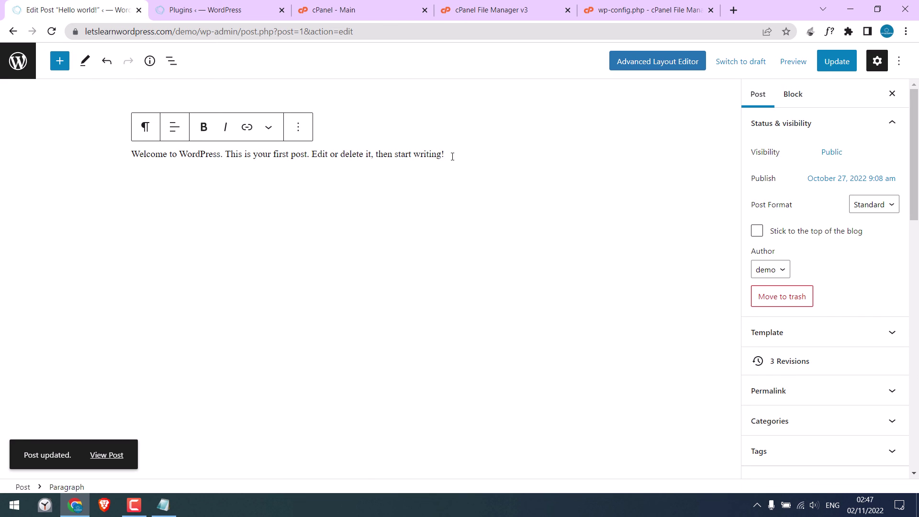
{"action": "type", "text": "4th revision"}
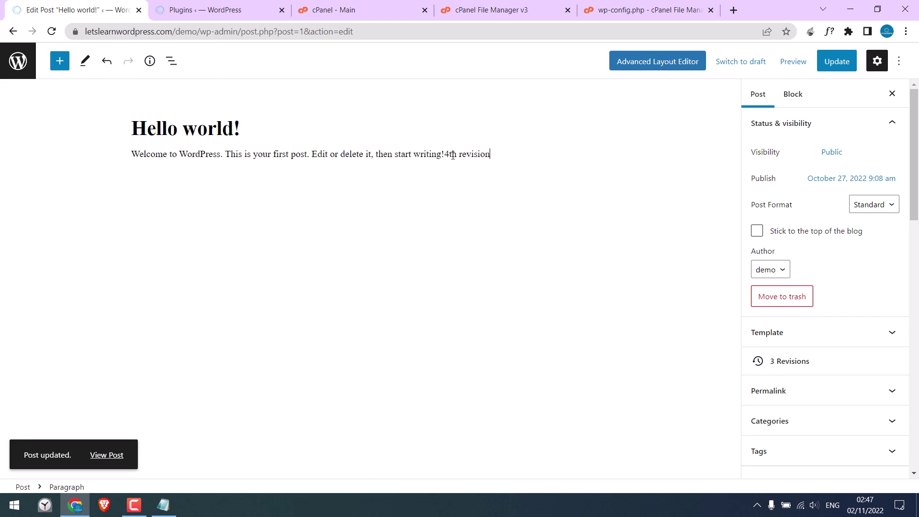
{"action": "left_click", "coordinate": [838, 64]}
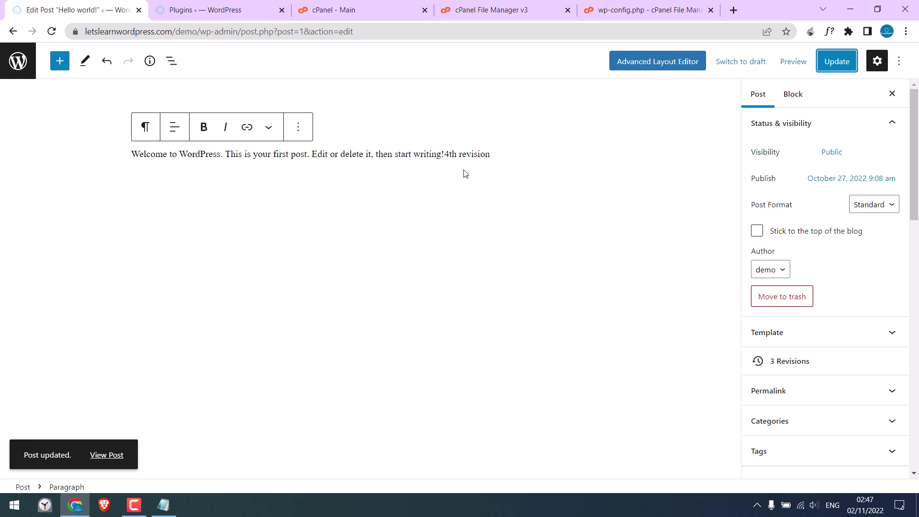
{"action": "key", "text": "BackSpace"}
{"action": "type", "text": "5"}
{"action": "key", "text": "ctrl+s"}
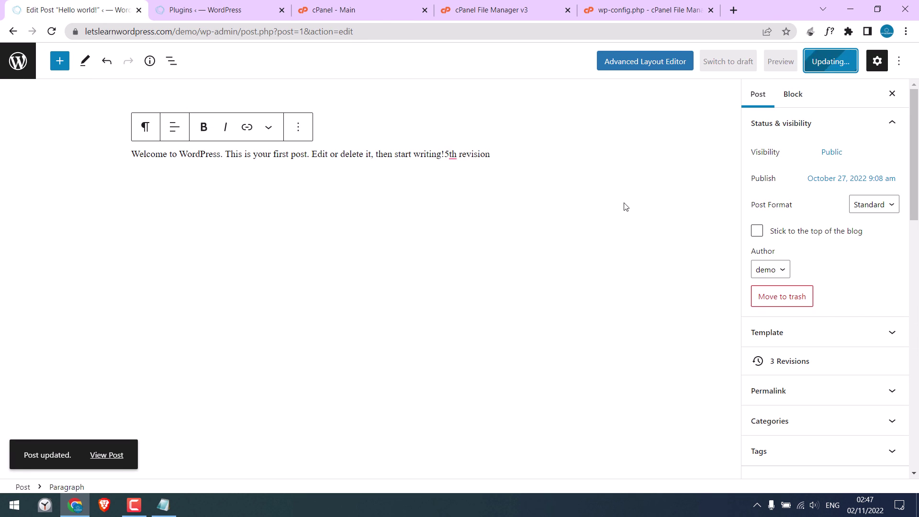